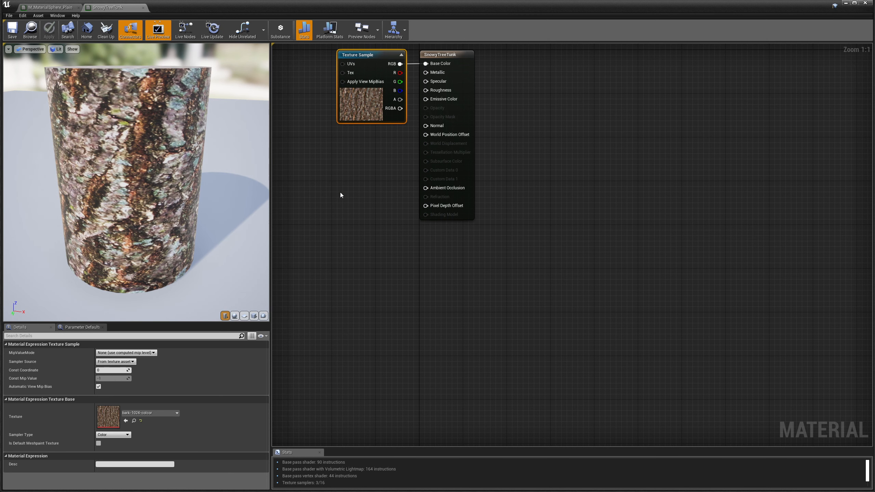
# Pan the graph and slide the bark Texture Sample node left, away from the material output.
pyautogui.moveTo(336, 175); pyautogui.dragTo(428, 248, button='right')
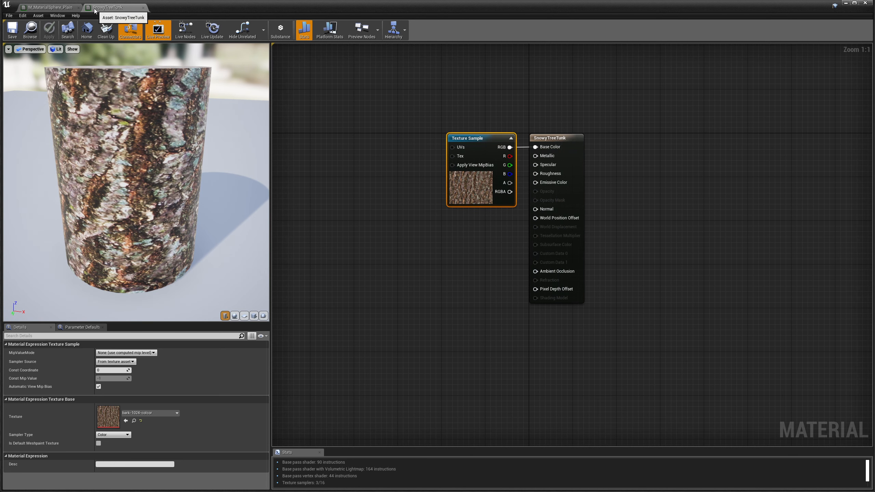
pyautogui.moveTo(385, 259); pyautogui.dragTo(498, 287, button='right')
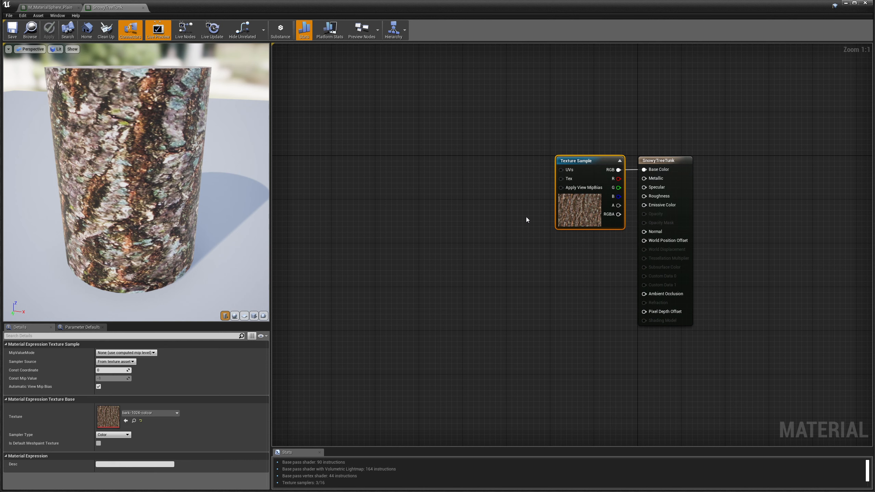
pyautogui.moveTo(575, 164); pyautogui.dragTo(449, 165)
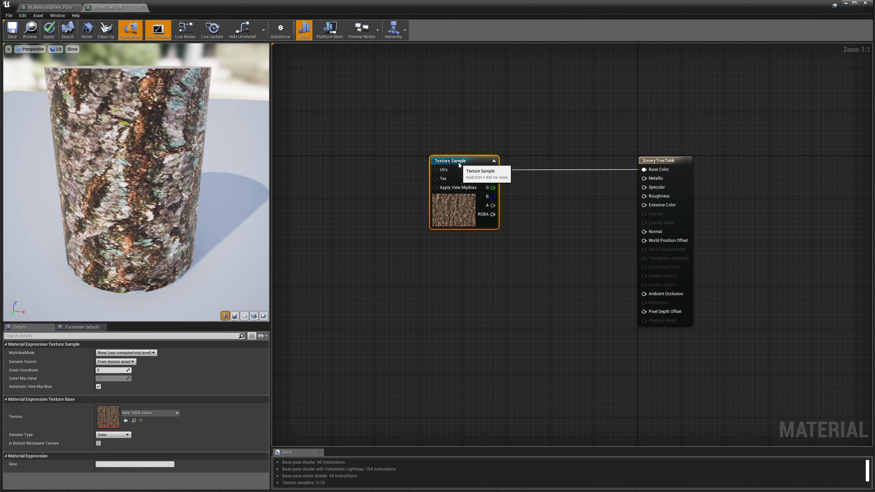
# Add a Noise node, wire it into Base Color, and place it below the Texture Sample.
pyautogui.rightClick(425, 281)
pyautogui.write('noise')
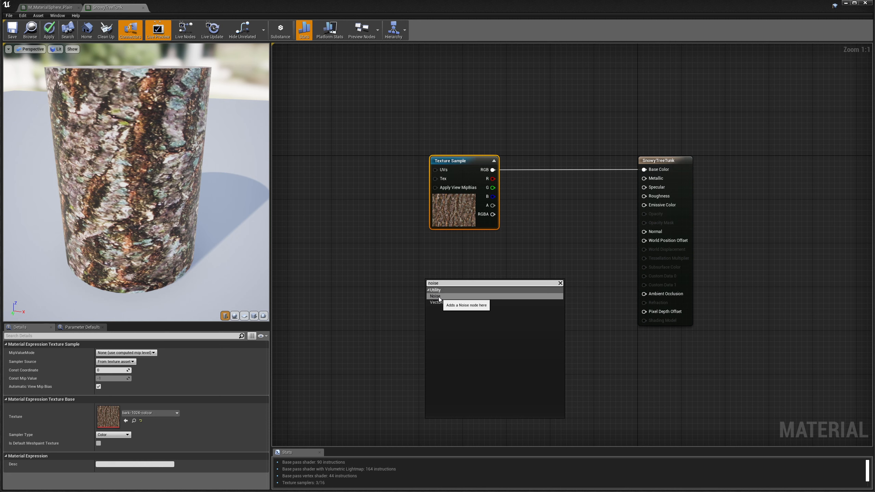
pyautogui.click(437, 297)
pyautogui.moveTo(479, 297); pyautogui.dragTo(645, 170)
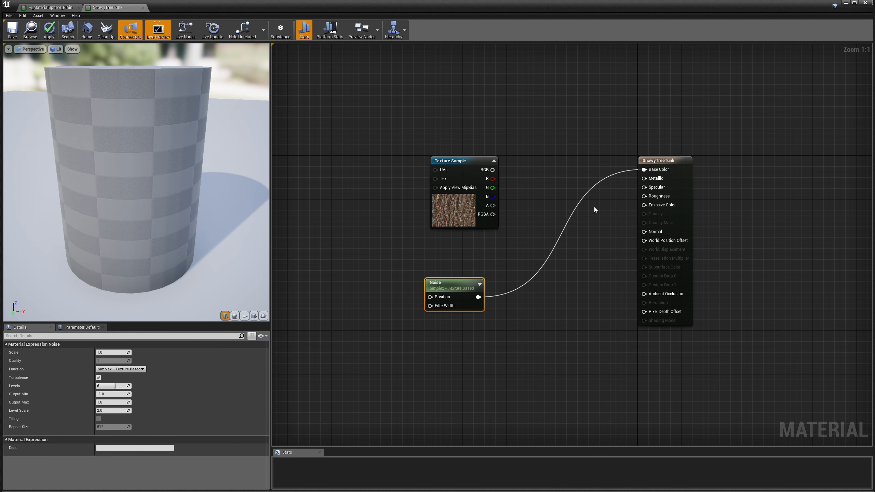
pyautogui.moveTo(446, 288); pyautogui.dragTo(467, 257)
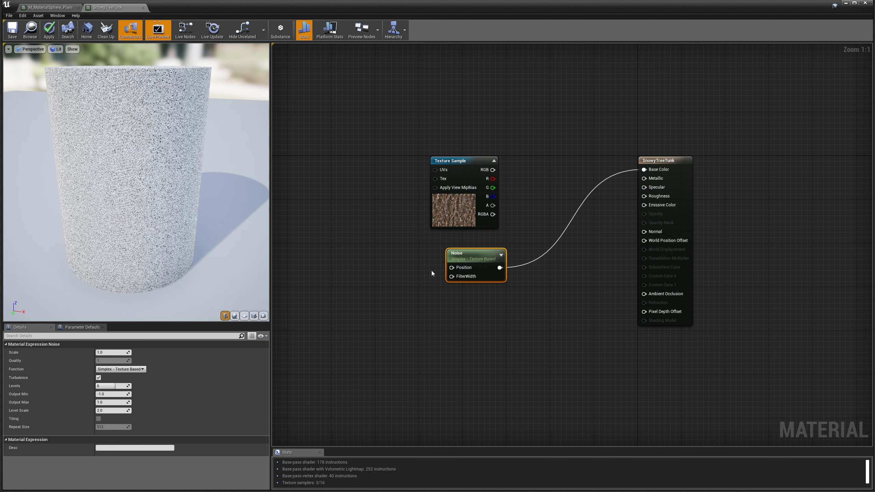
pyautogui.click(456, 159)
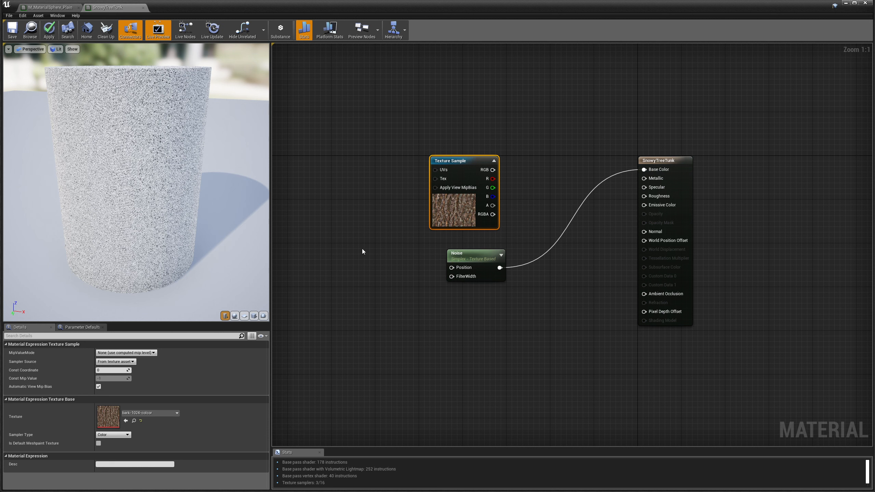
# Add an Absolute World Position node wired into Noise's Position pin, placed left of Noise.
pyautogui.rightClick(346, 259)
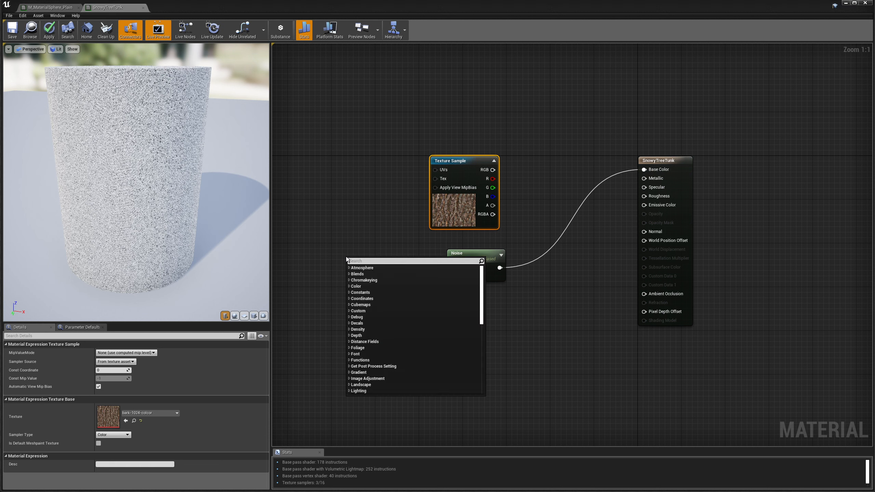
pyautogui.write('postion')
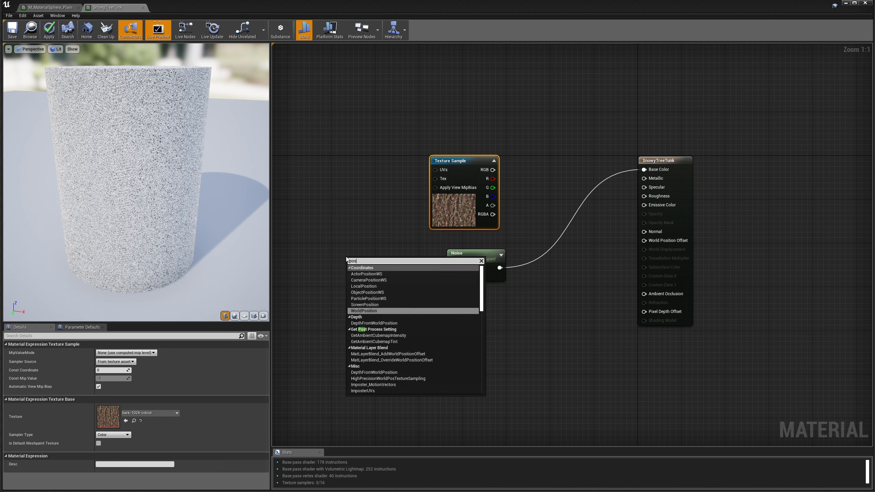
pyautogui.press('BackSpace')
pyautogui.press('BackSpace')
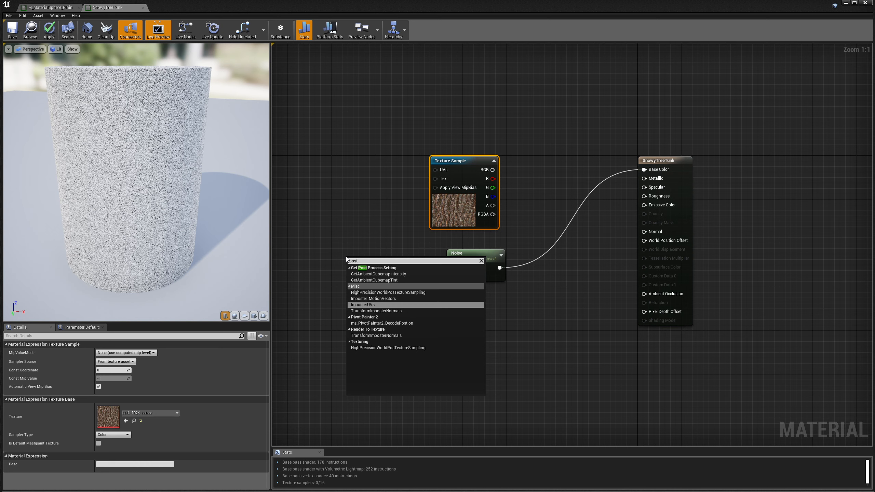
pyautogui.press('BackSpace')
pyautogui.write('ition')
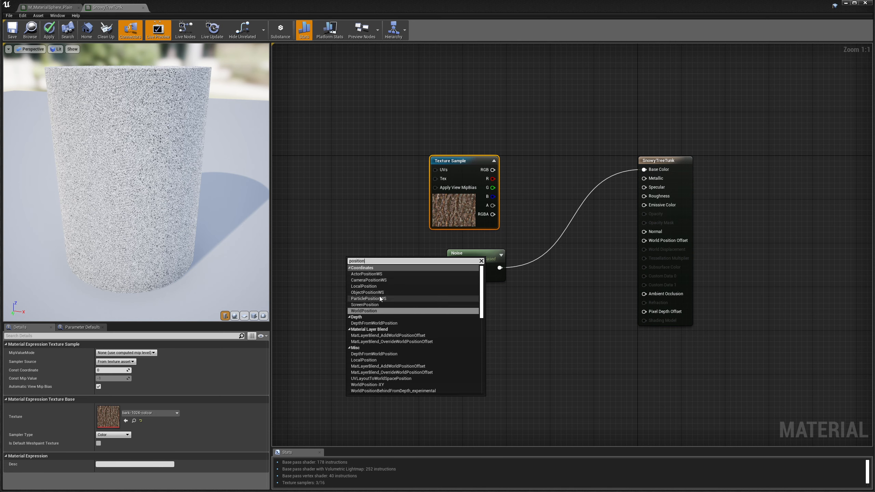
pyautogui.click(368, 311)
pyautogui.moveTo(400, 275); pyautogui.dragTo(451, 268)
pyautogui.moveTo(397, 268); pyautogui.dragTo(399, 261)
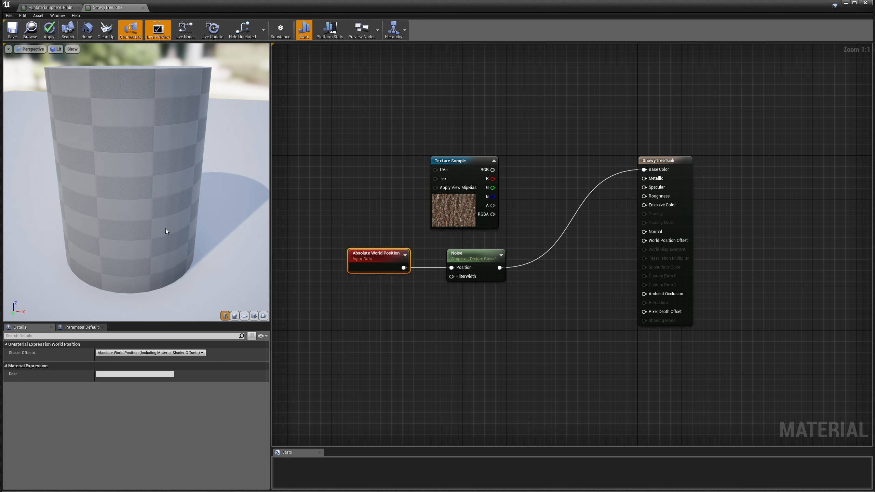
pyautogui.moveTo(393, 258); pyautogui.dragTo(390, 285)
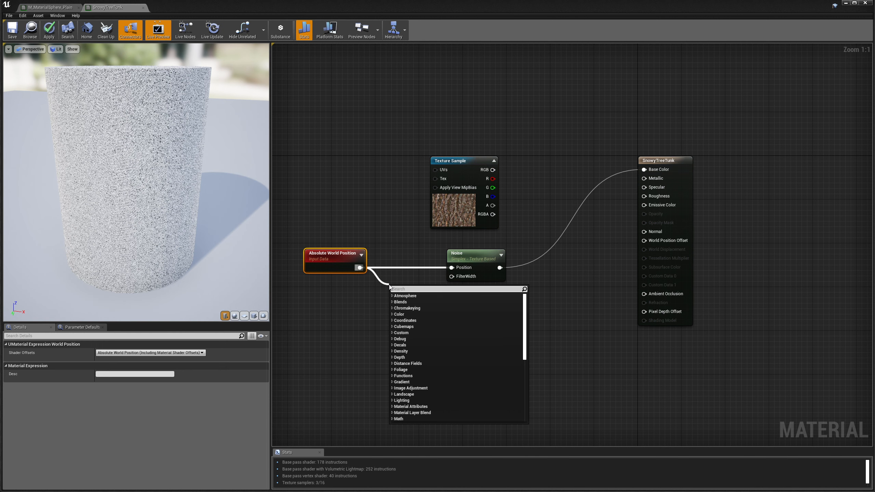
# Multiply world position by a 0.05 Constant wired into Multiply's B input.
pyautogui.write('mul')
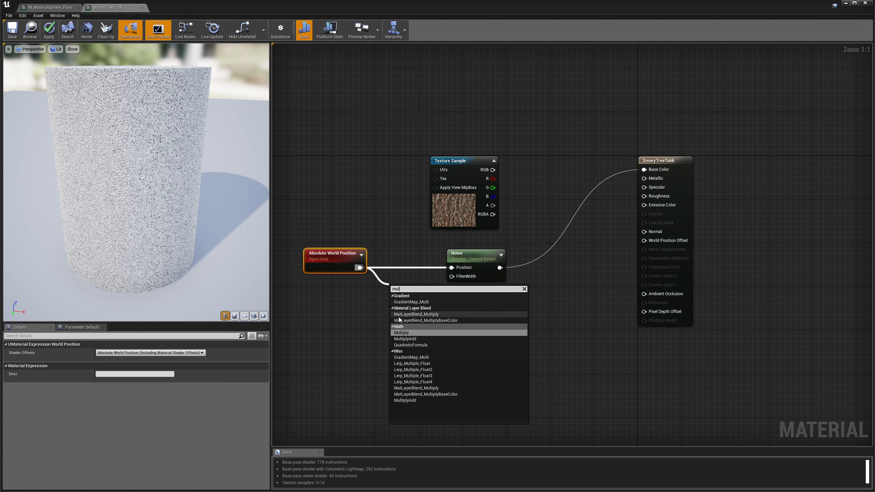
pyautogui.click(402, 333)
pyautogui.rightClick(335, 303)
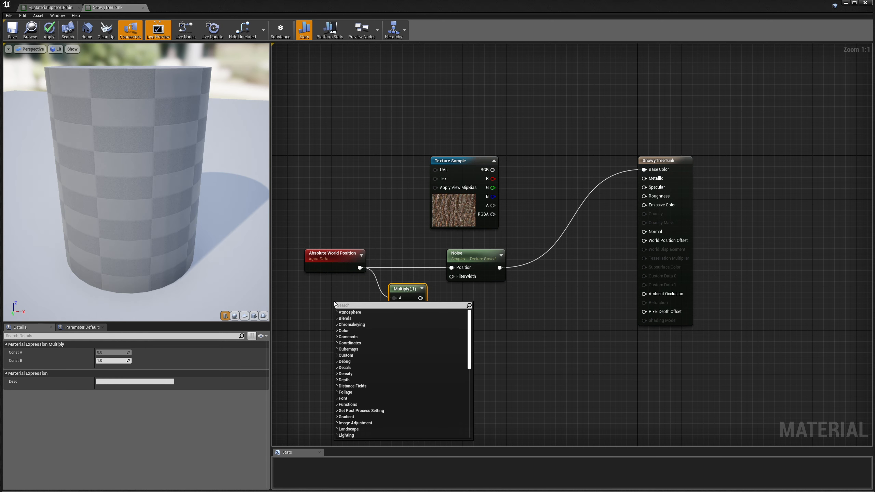
pyautogui.write('const')
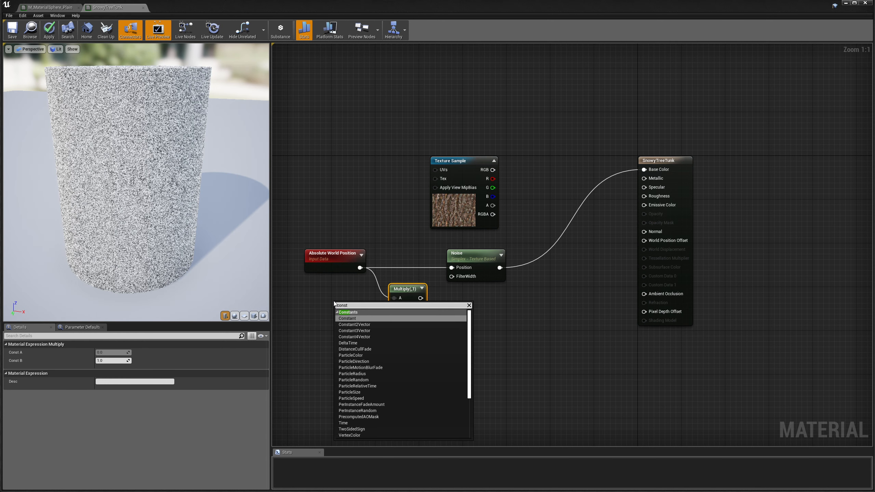
pyautogui.click(353, 320)
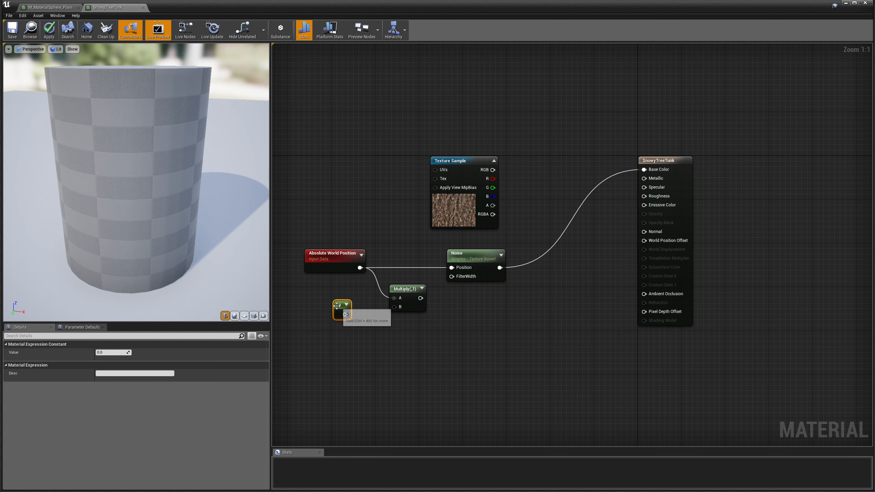
pyautogui.click(111, 353)
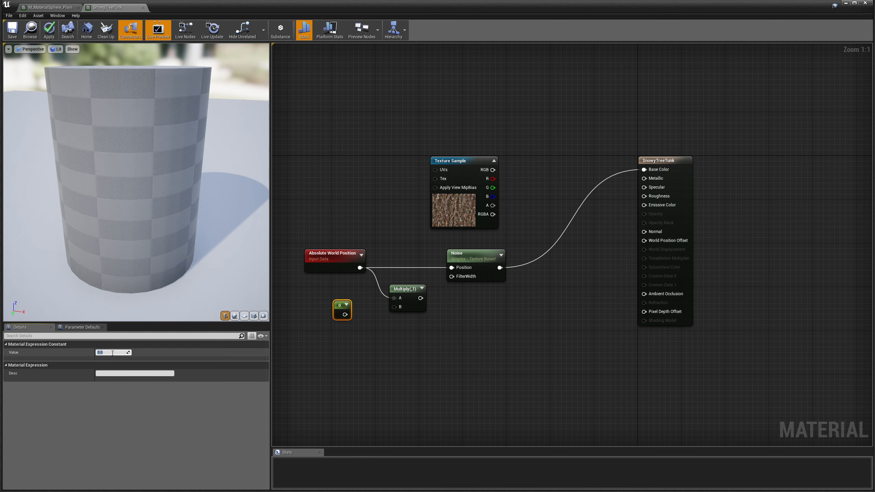
pyautogui.write('0')
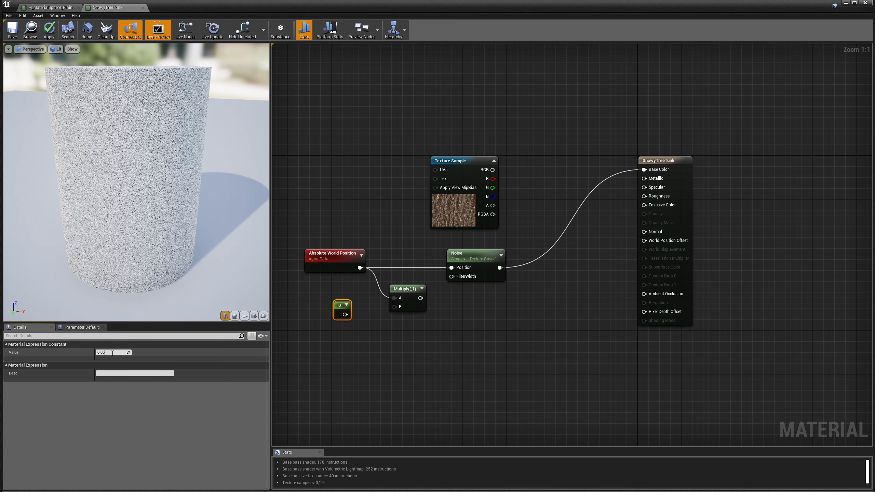
pyautogui.write('.05')
pyautogui.press('Return')
pyautogui.moveTo(351, 315); pyautogui.dragTo(451, 268)
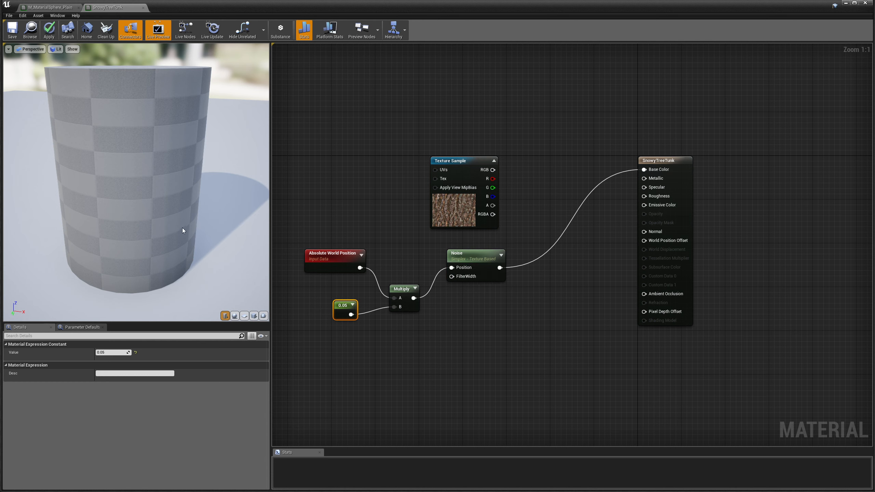
# Zoom the preview in on the mottled cylinder, then select the Noise node to see its settings.
pyautogui.scroll(-1, 181, 226)
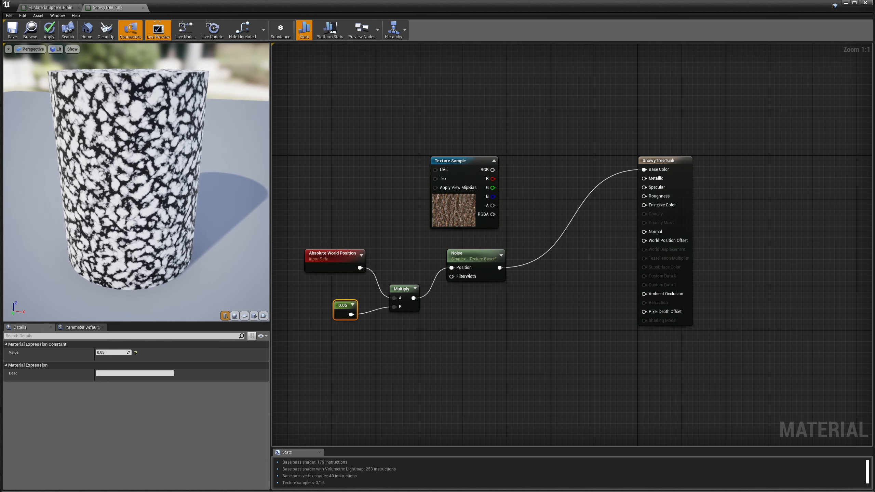
pyautogui.scroll(5, 182, 226)
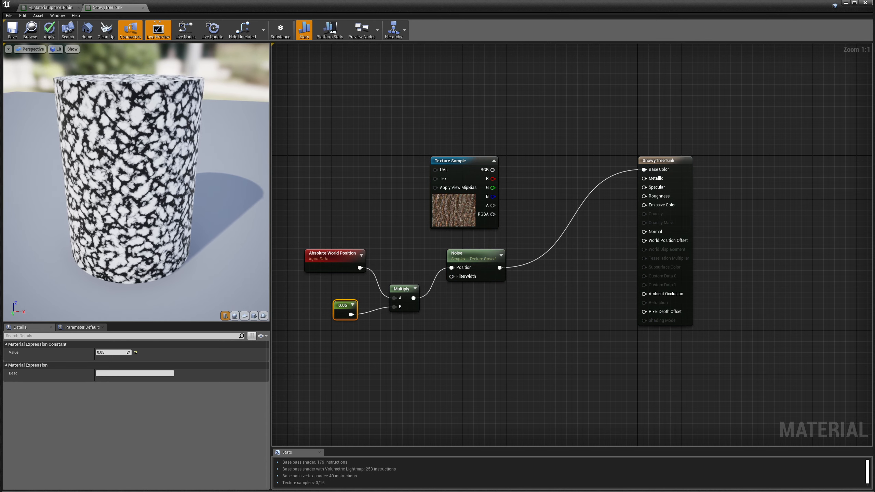
pyautogui.moveTo(182, 226); pyautogui.dragTo(182, 222, button='right')
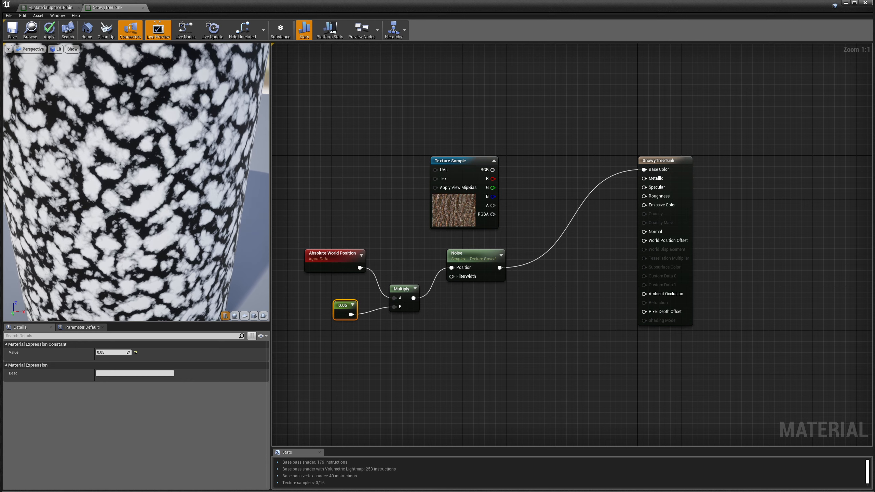
pyautogui.moveTo(107, 190); pyautogui.dragTo(107, 217, button='right')
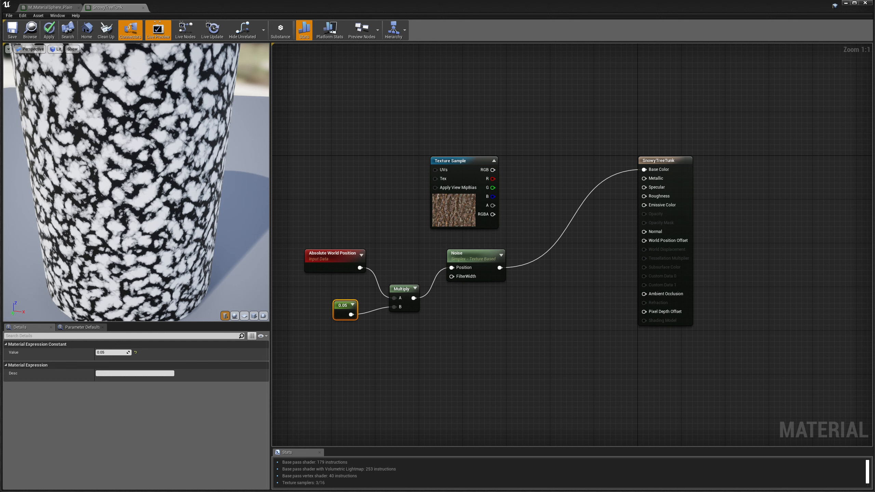
pyautogui.click(467, 270)
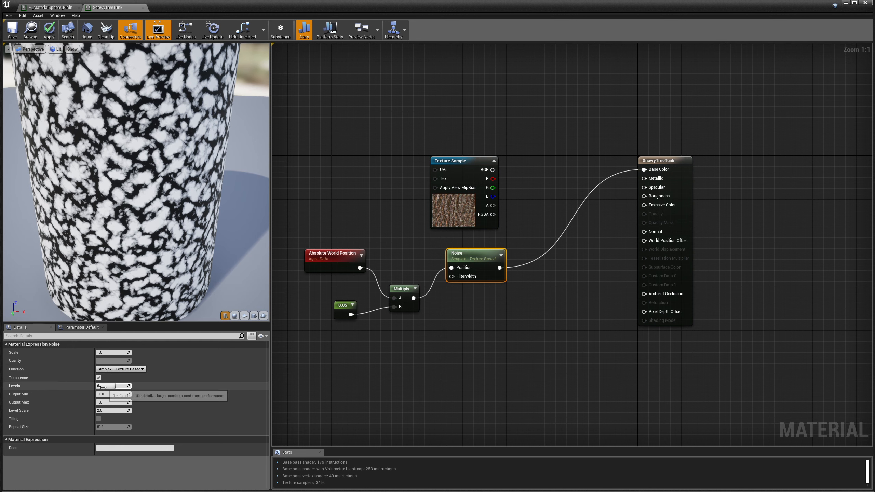
# Set the Noise to Fast Gradient - 3D Texture with 3 levels and Turbulence unchecked.
pyautogui.click(136, 369)
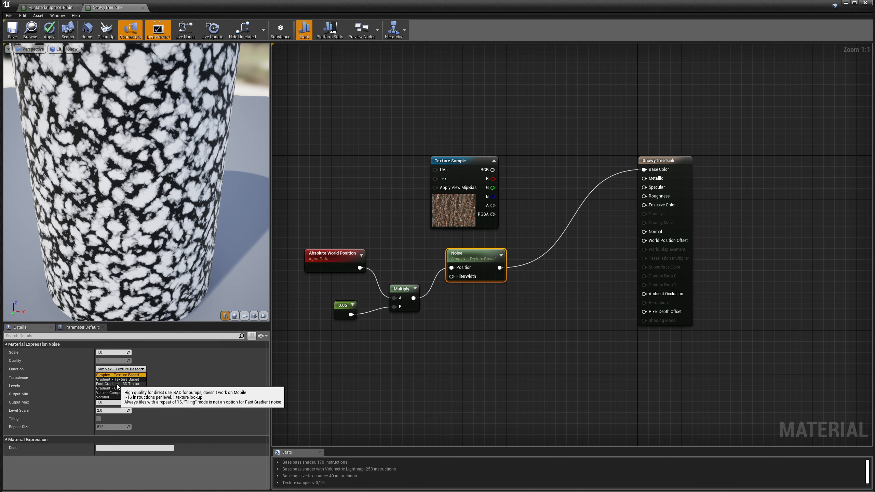
pyautogui.click(116, 384)
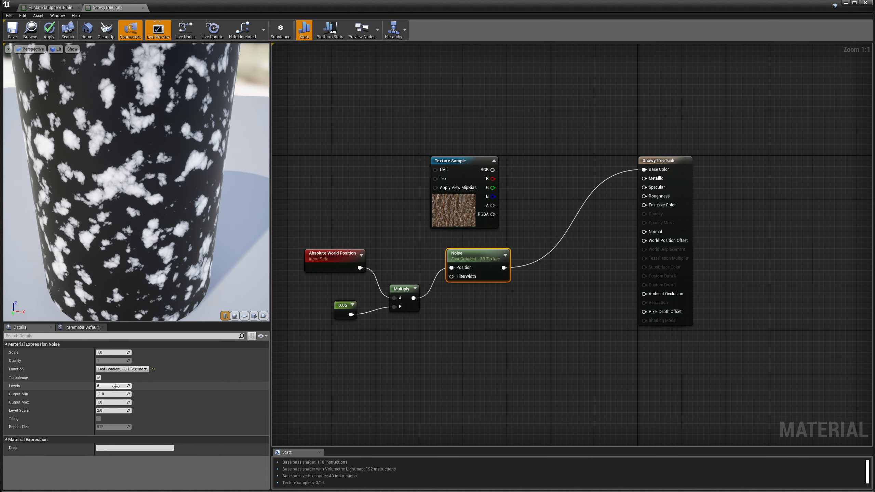
pyautogui.click(103, 387)
pyautogui.press('Return')
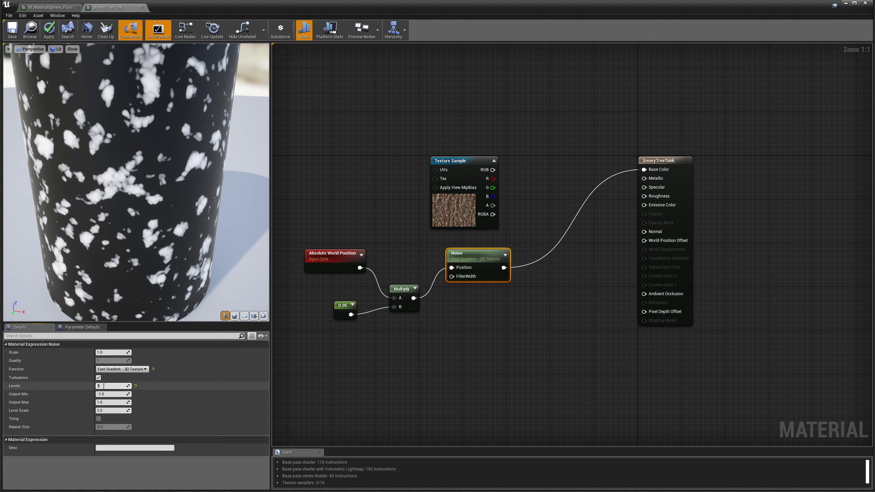
pyautogui.click(99, 378)
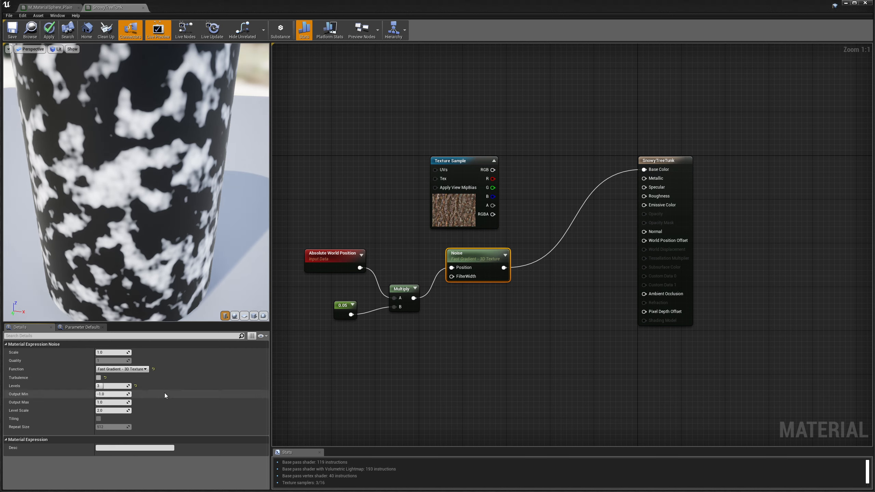
pyautogui.moveTo(142, 256)
pyautogui.mouseDown()
pyautogui.moveTo(124, 228)
pyautogui.moveTo(143, 255)
pyautogui.mouseUp()
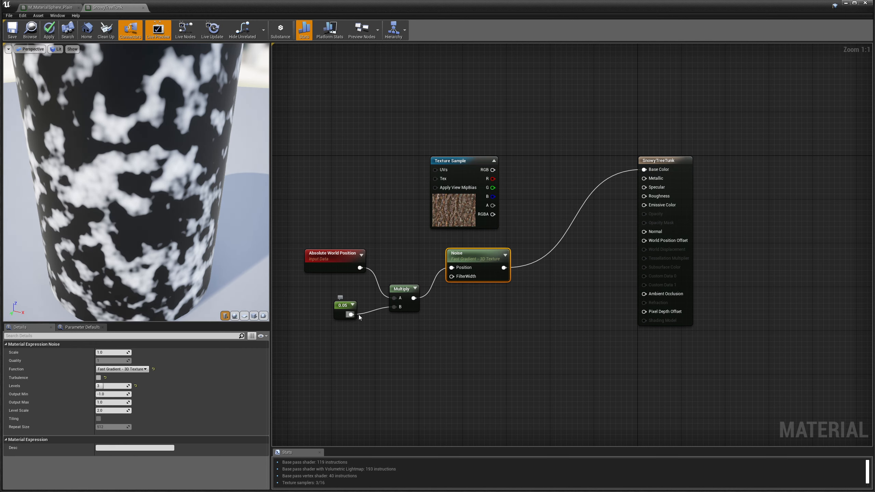
# Pack the 0.05 Constant, Multiply and Absolute World Position nodes closer to the Noise node.
pyautogui.moveTo(349, 317); pyautogui.dragTo(374, 314)
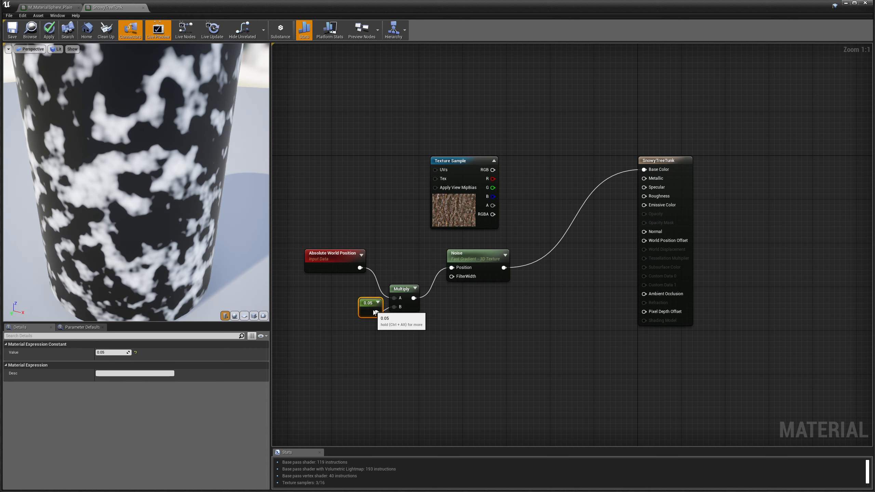
pyautogui.keyDown('ctrl'); pyautogui.click(401, 296); pyautogui.keyUp('ctrl')
pyautogui.moveTo(400, 296); pyautogui.dragTo(428, 270)
pyautogui.keyDown('ctrl'); pyautogui.click(348, 256); pyautogui.keyUp('ctrl')
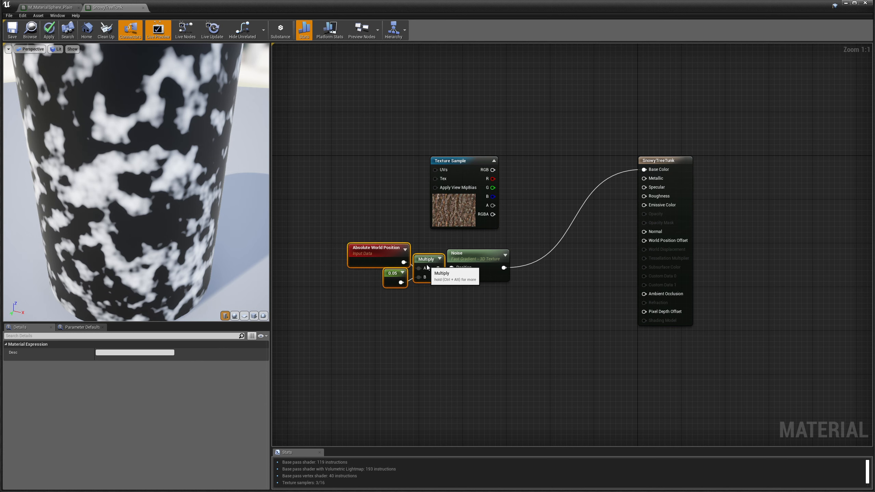
# Add a Saturate node and feed the Noise output into it.
pyautogui.rightClick(524, 290)
pyautogui.write('saut')
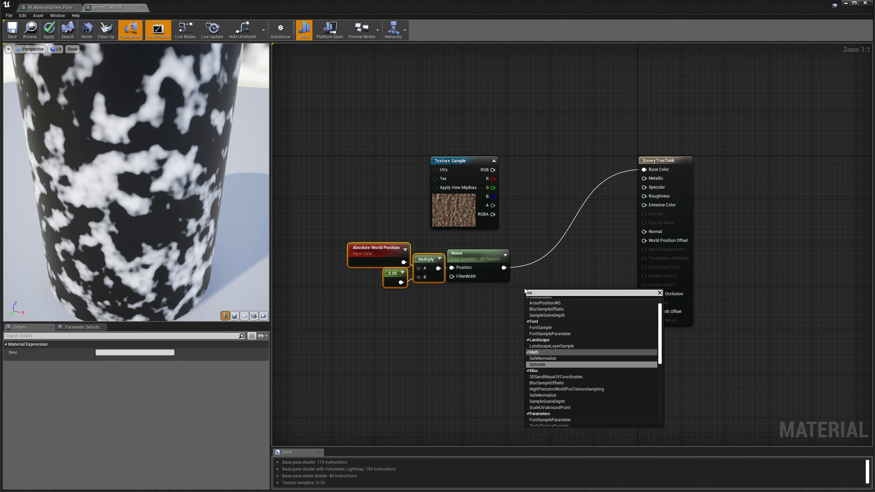
pyautogui.press('BackSpace')
pyautogui.press('BackSpace')
pyautogui.write('tu')
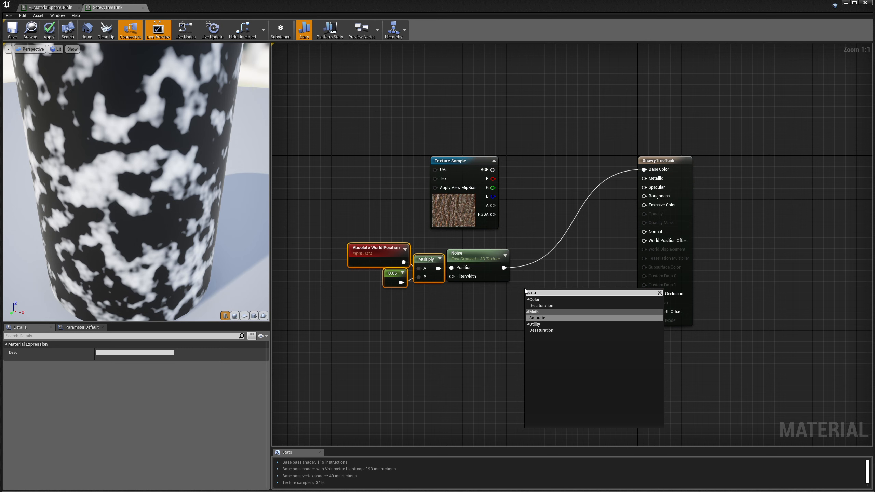
pyautogui.click(549, 318)
pyautogui.moveTo(504, 268); pyautogui.dragTo(522, 267)
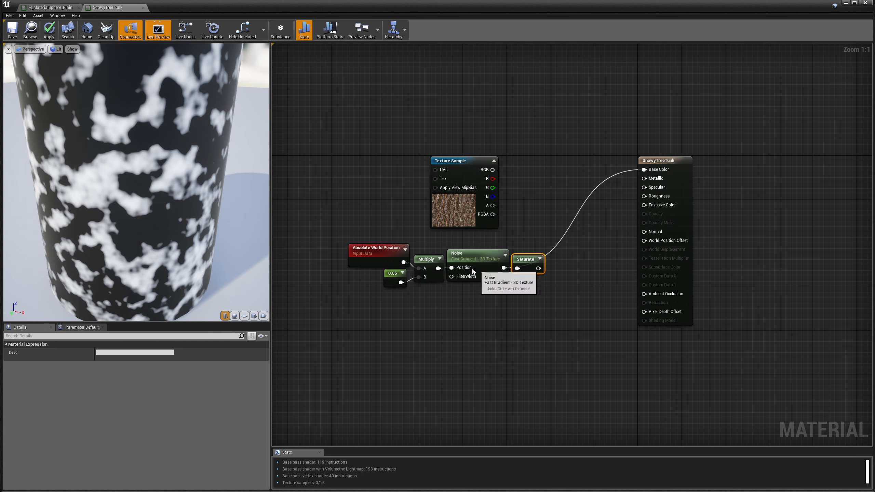
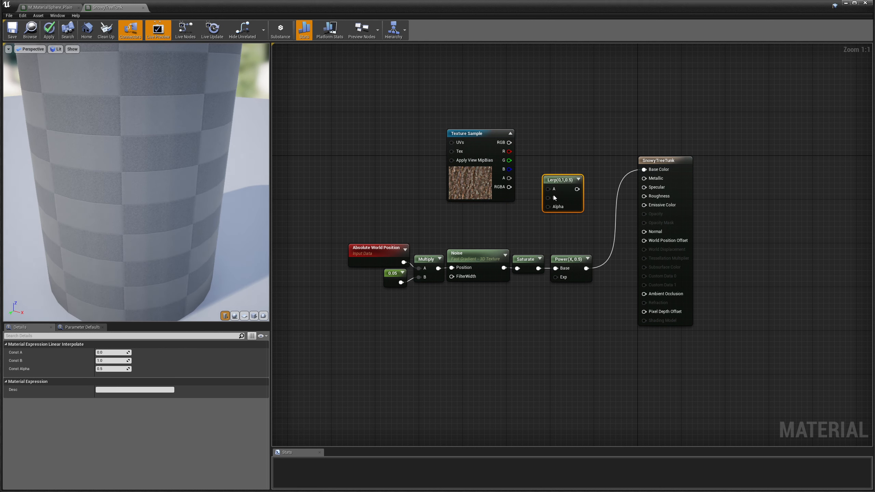
# Wire the bark Texture Sample's RGB output into the Lerp's A input.
pyautogui.moveTo(510, 143); pyautogui.dragTo(542, 188)
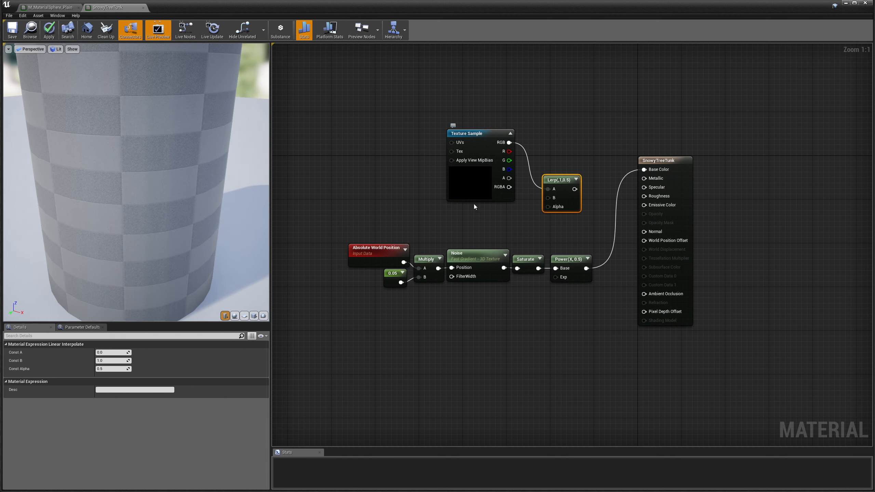
# Add a black Constant3Vector node by searching 'cons' and wire it into the Lerp's B.
pyautogui.rightClick(472, 223)
pyautogui.write('vec')
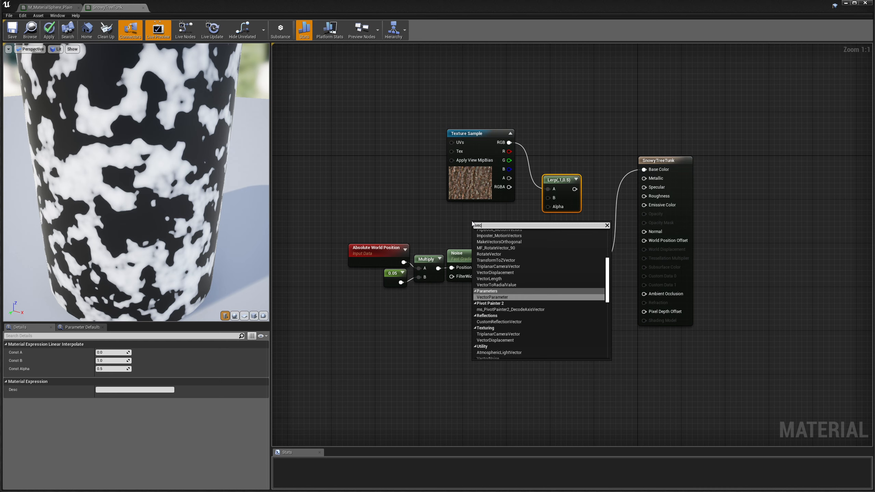
pyautogui.press('BackSpace')
pyautogui.press('BackSpace')
pyautogui.press('BackSpace')
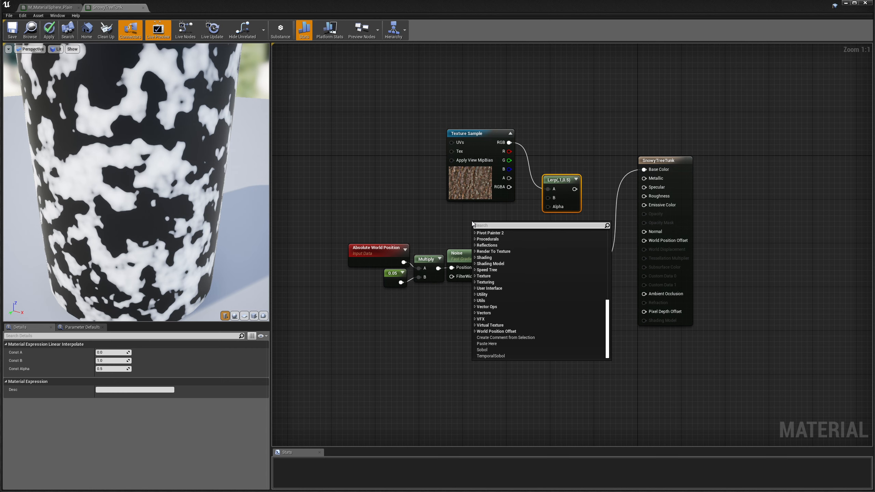
pyautogui.write('cons')
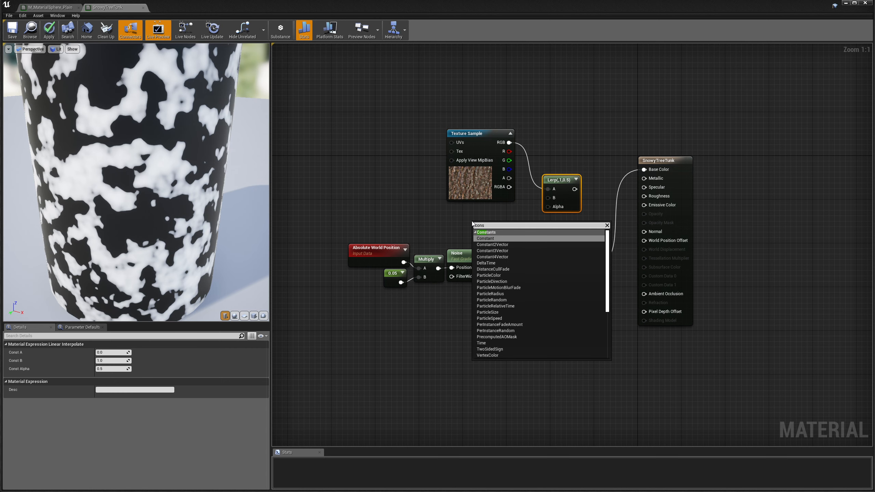
pyautogui.click(500, 250)
pyautogui.moveTo(496, 220); pyautogui.dragTo(548, 198)
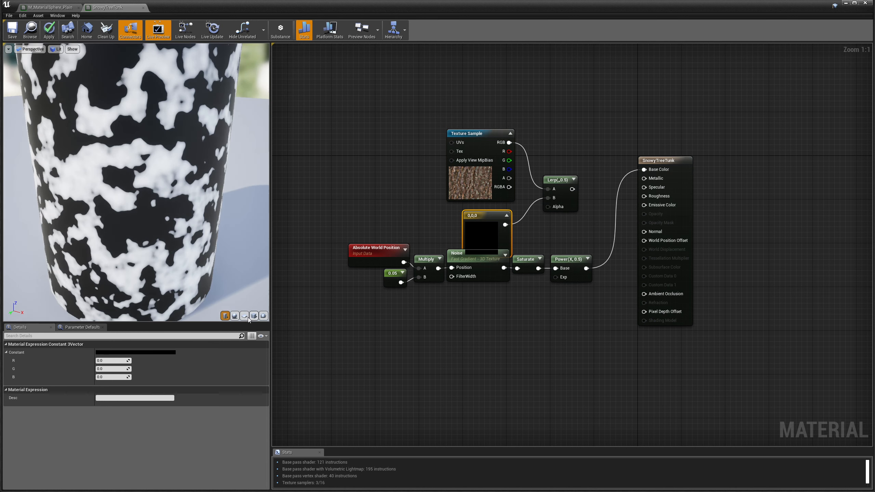
# Set the Constant3Vector to a cool near-white of 0.805, 0.822, 0.849.
pyautogui.click(155, 353)
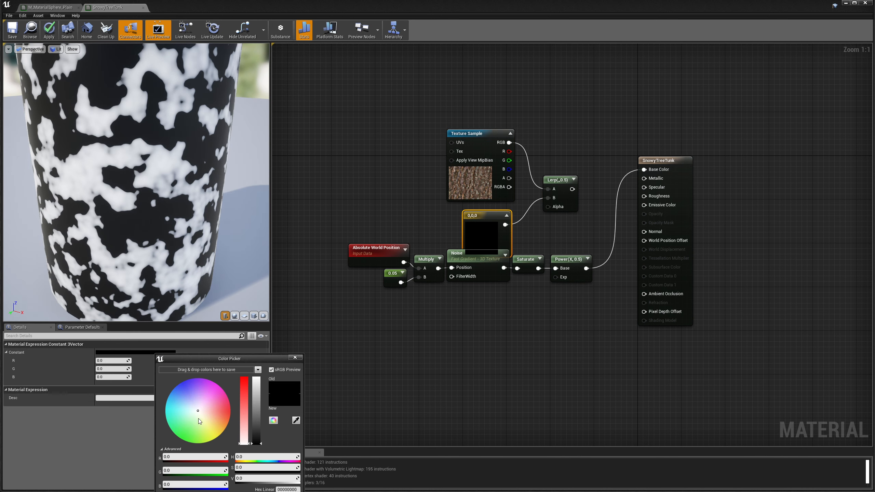
pyautogui.moveTo(257, 444); pyautogui.dragTo(264, 389)
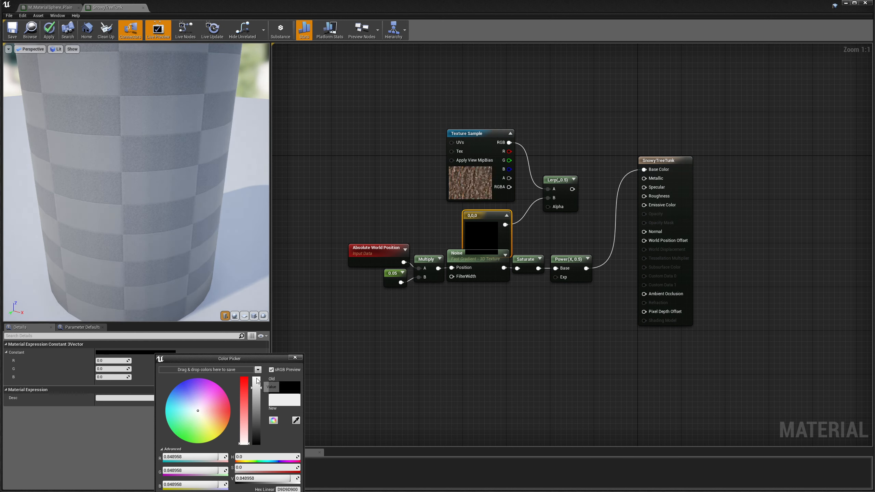
pyautogui.click(196, 410)
pyautogui.moveTo(197, 412); pyautogui.dragTo(196, 411)
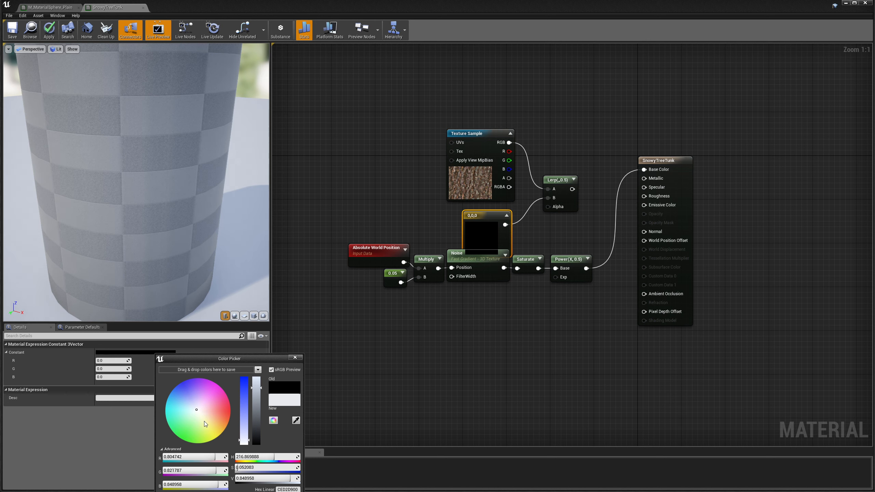
pyautogui.click(368, 335)
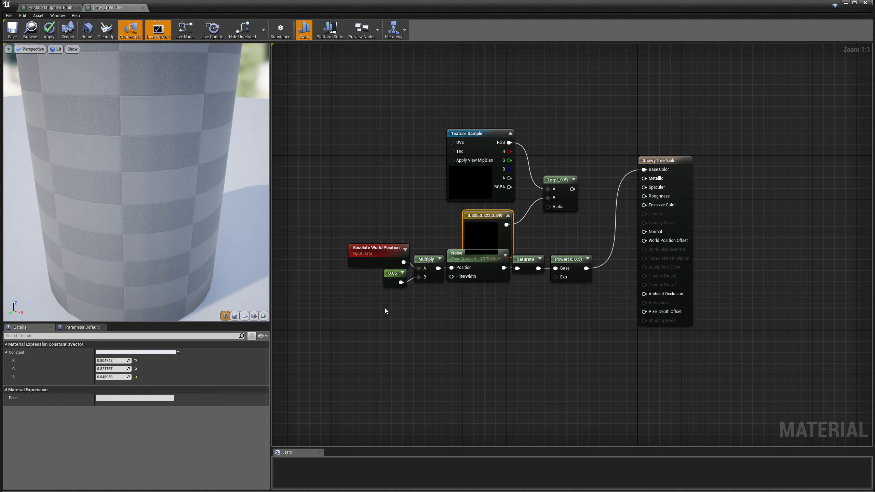
# Move the noise mask chain down-left and wire Power into the Lerp's Alpha.
pyautogui.moveTo(579, 330); pyautogui.dragTo(372, 267)
pyautogui.moveTo(519, 264); pyautogui.dragTo(486, 283)
pyautogui.moveTo(553, 289); pyautogui.dragTo(635, 170)
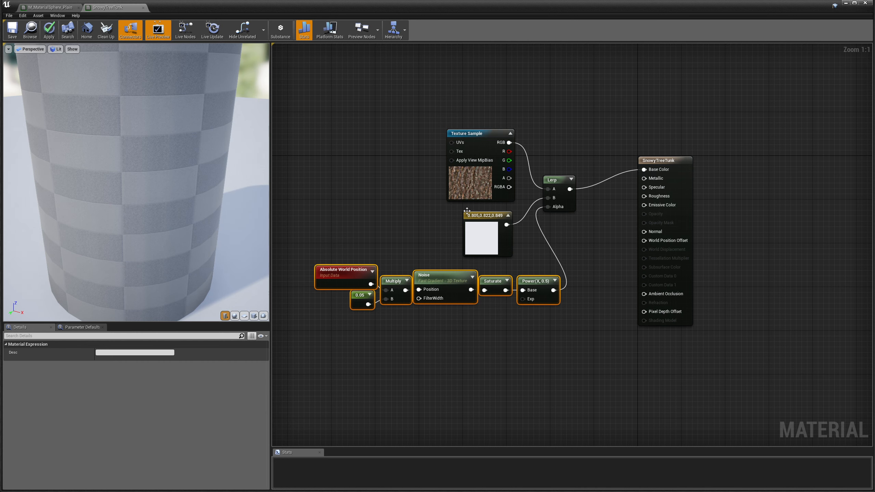
# Change the noise-scale constant from 0.05 to 0.005, then search 'tex' for a new node.
pyautogui.moveTo(152, 246); pyautogui.dragTo(176, 240)
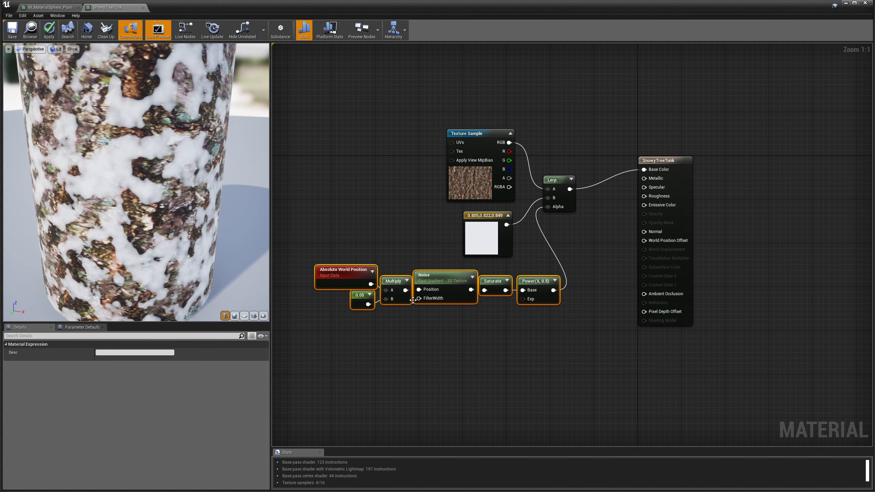
pyautogui.click(362, 300)
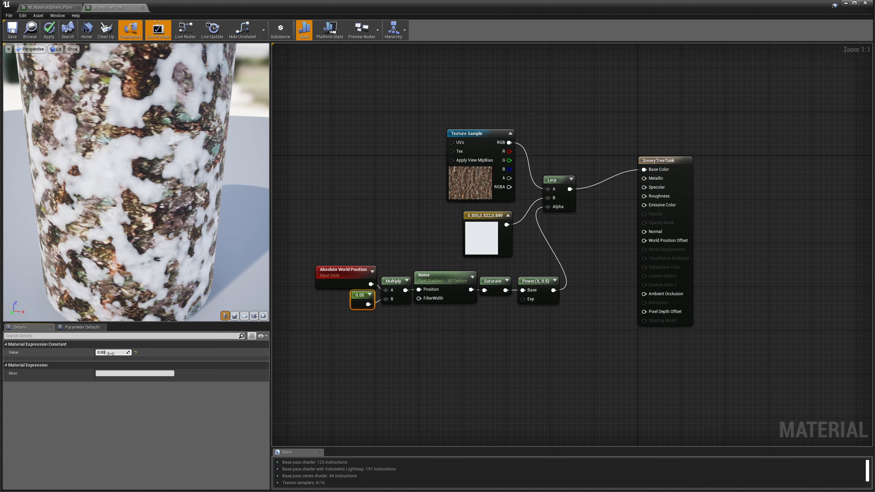
pyautogui.press('Return')
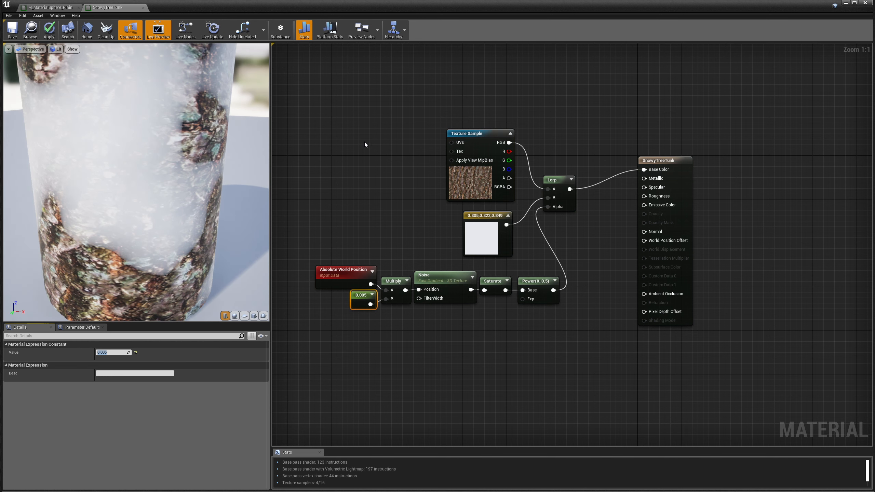
pyautogui.rightClick(365, 144)
pyautogui.write('tex')
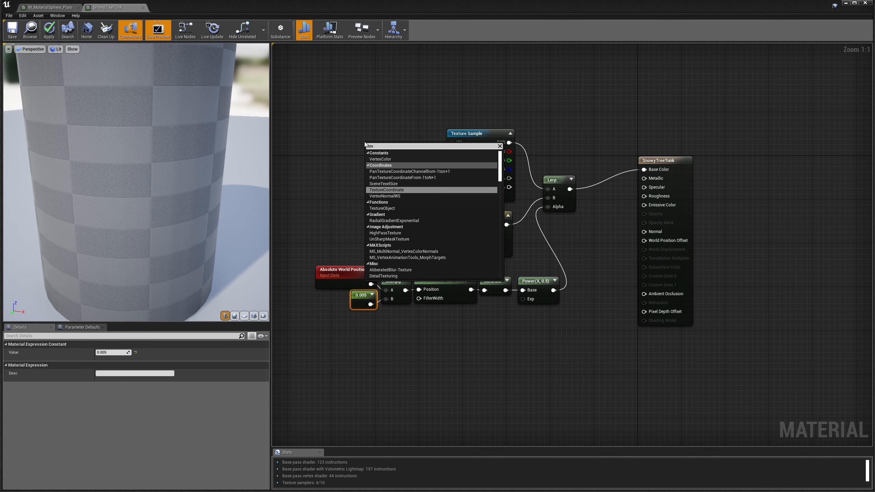
# Add a TexCoord node multiplied by a Constant of 4.
pyautogui.click(388, 189)
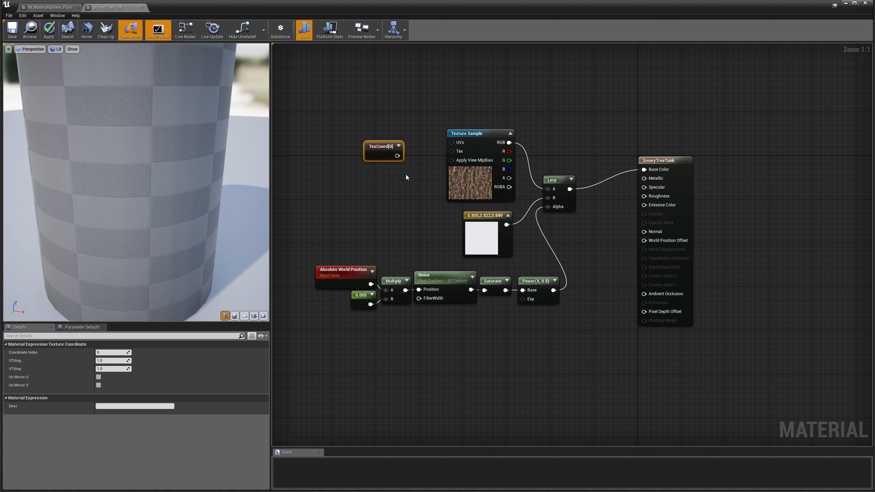
pyautogui.rightClick(394, 150)
pyautogui.write('mul')
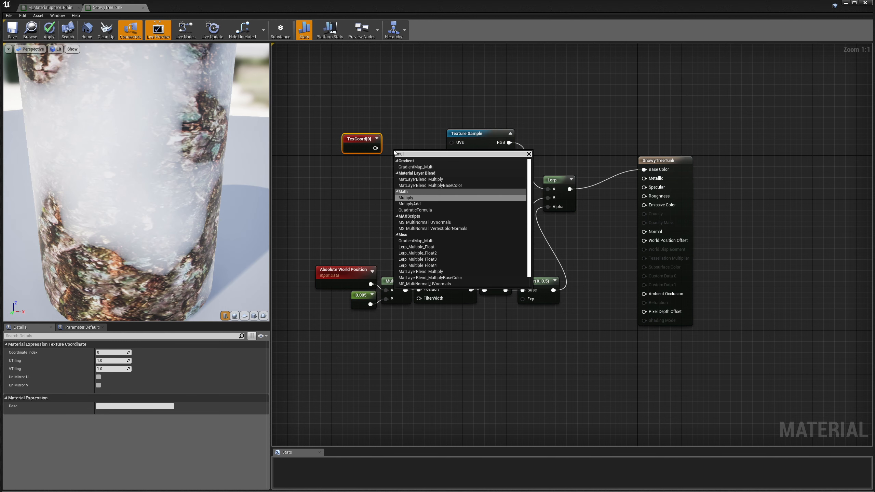
pyautogui.click(413, 198)
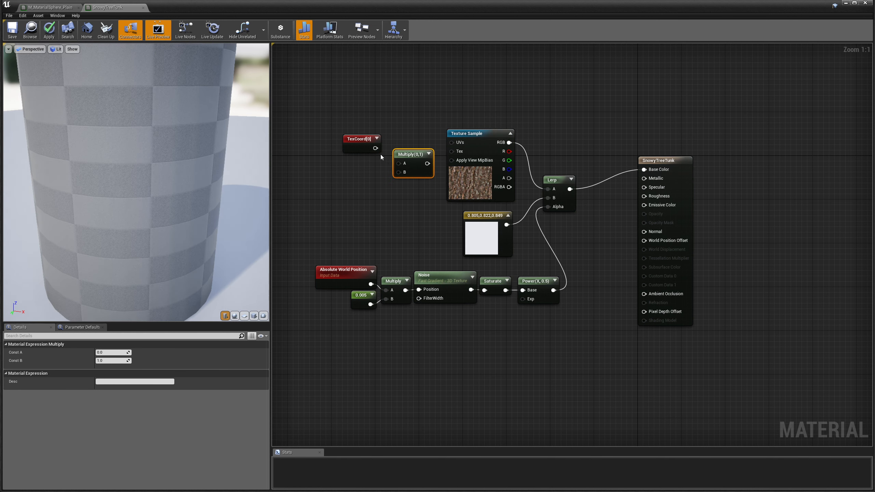
pyautogui.moveTo(402, 165); pyautogui.dragTo(376, 185)
pyautogui.write('cons')
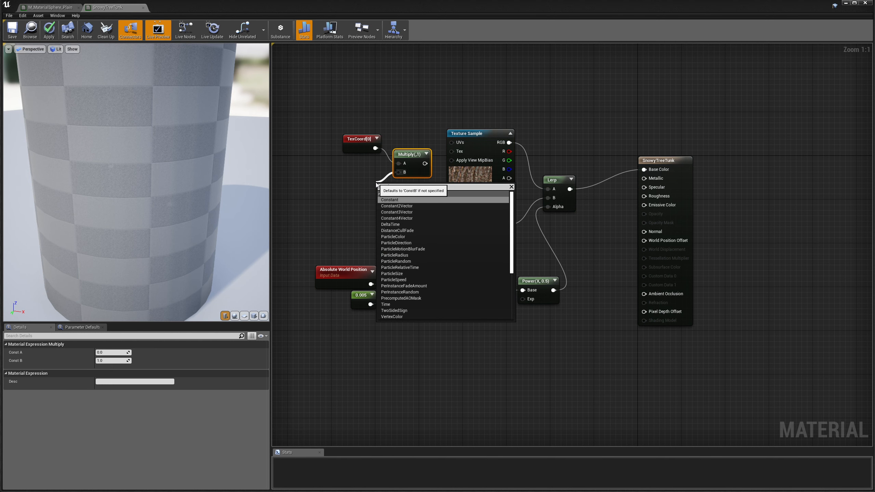
pyautogui.click(390, 200)
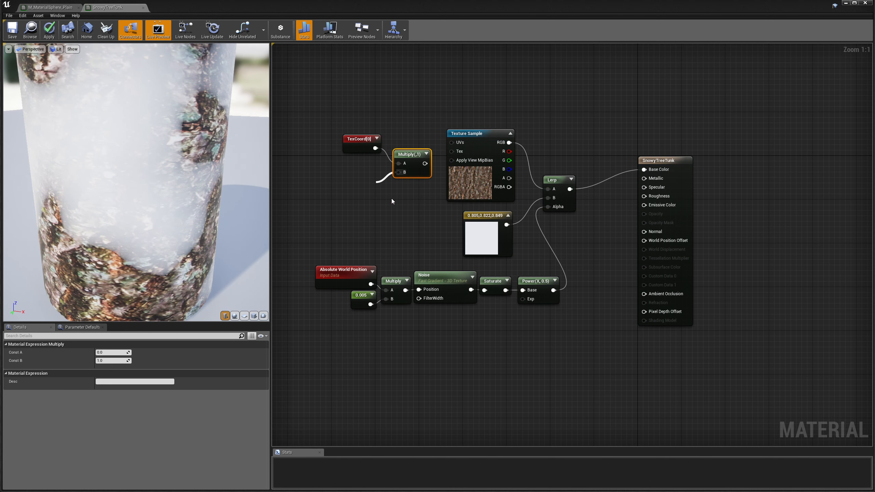
pyautogui.moveTo(359, 186); pyautogui.dragTo(365, 180)
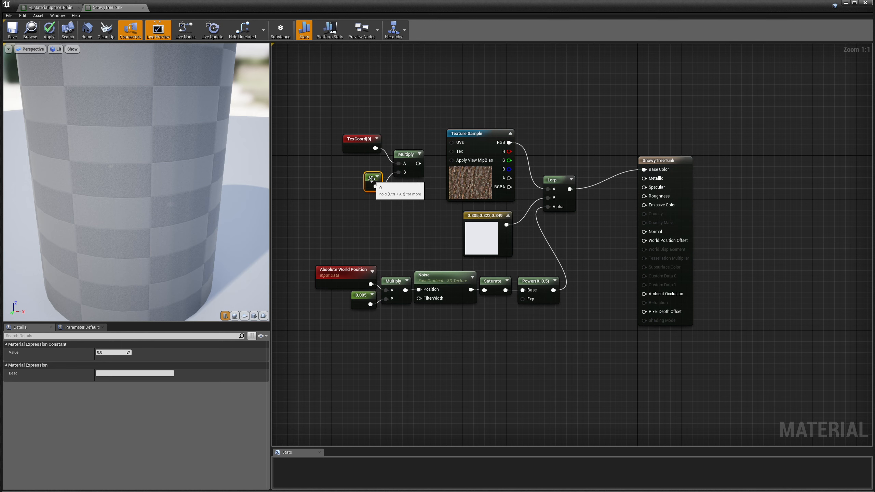
pyautogui.click(107, 352)
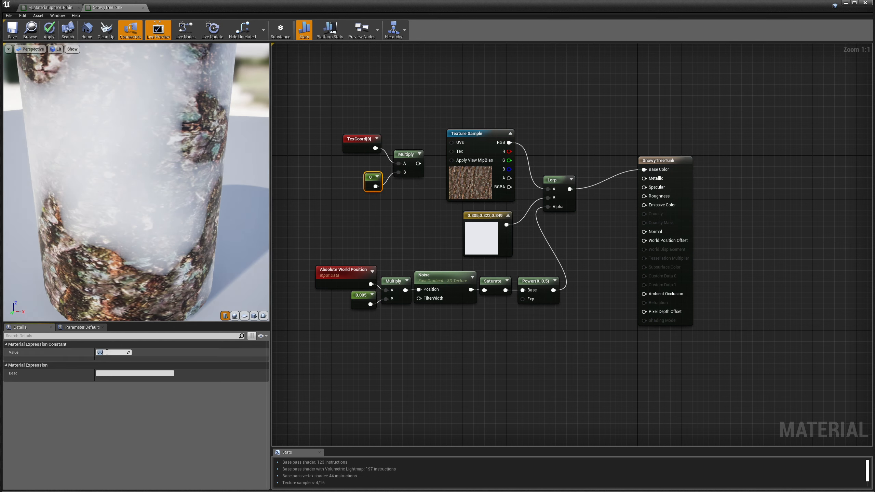
pyautogui.write('4')
pyautogui.press('Return')
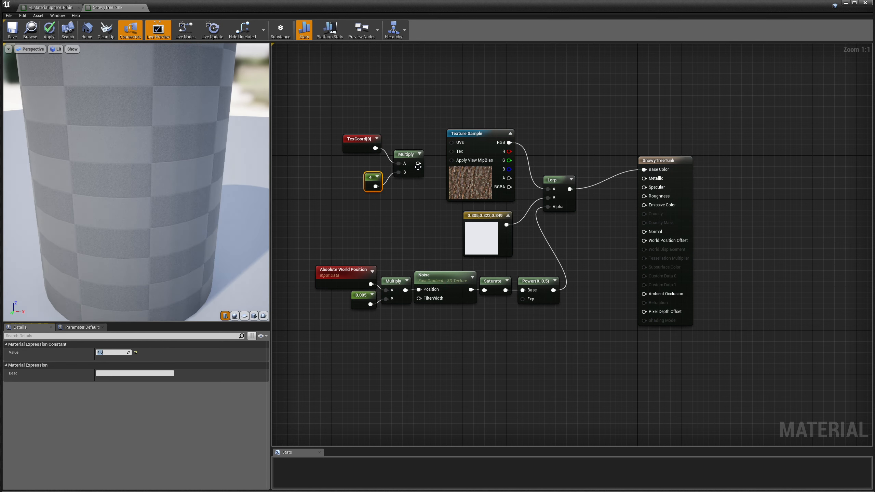
# Drive the bark Texture Sample's UVs from the Multiply and tidy the three UV nodes.
pyautogui.moveTo(418, 164); pyautogui.dragTo(451, 143)
pyautogui.moveTo(357, 139); pyautogui.dragTo(357, 150)
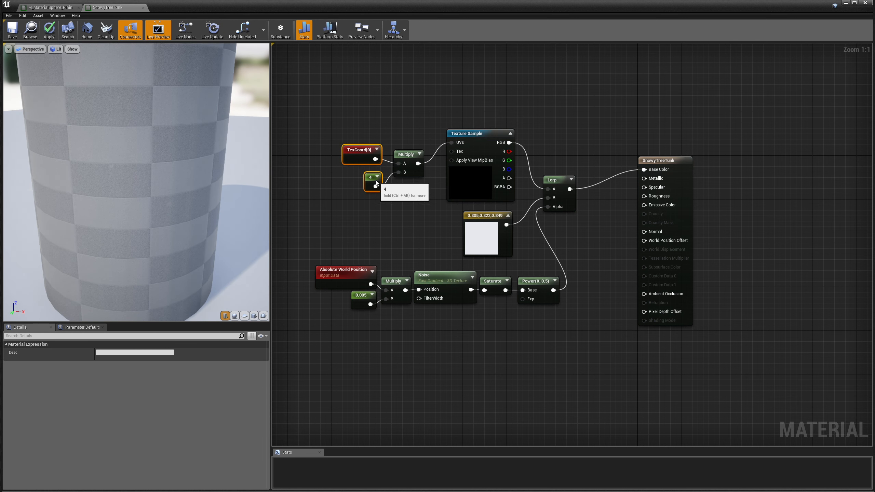
pyautogui.moveTo(377, 182); pyautogui.dragTo(382, 183)
pyautogui.moveTo(358, 140); pyautogui.dragTo(420, 135)
pyautogui.scroll(2, 118, 180)
pyautogui.scroll(-5, 119, 180)
pyautogui.moveTo(118, 179); pyautogui.dragTo(127, 246)
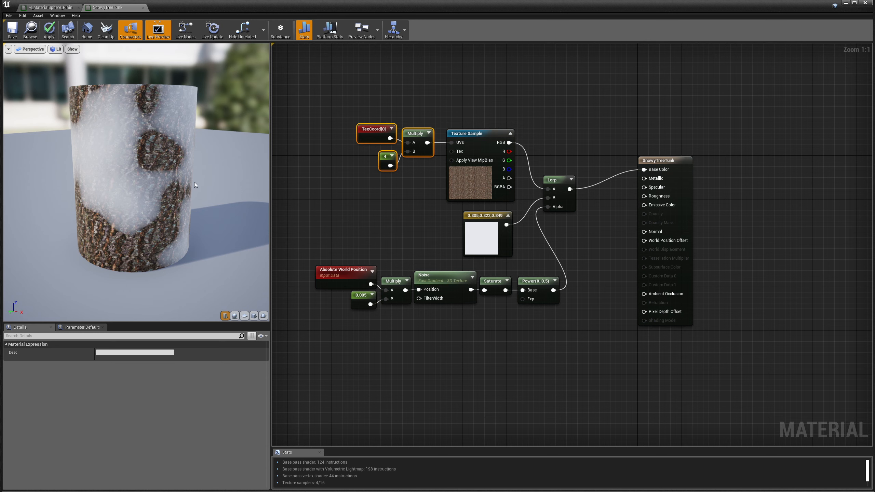
# Shift the six noise-mask nodes up and left, checking the cylinder preview from several angles.
pyautogui.moveTo(177, 192); pyautogui.dragTo(94, 170)
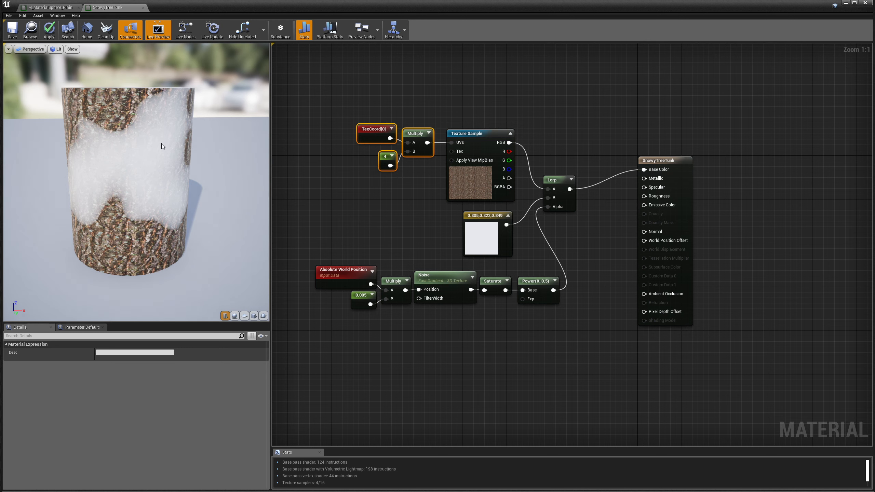
pyautogui.moveTo(162, 144); pyautogui.dragTo(152, 176)
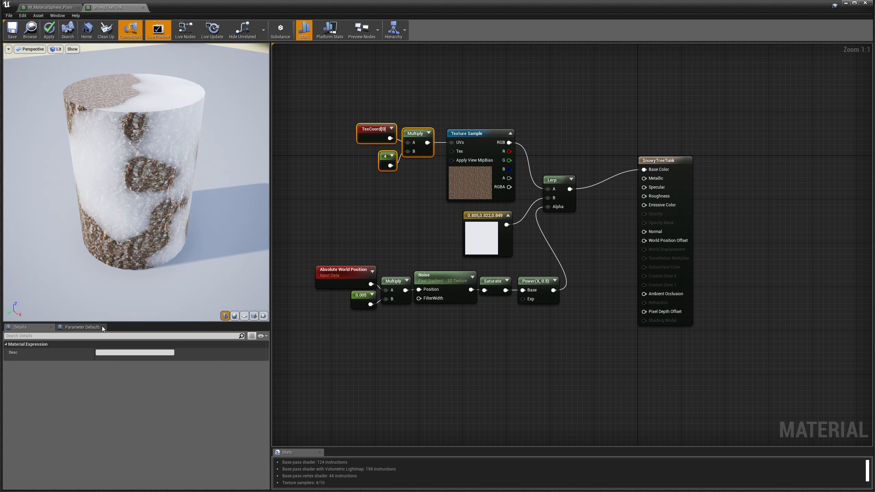
pyautogui.moveTo(133, 236); pyautogui.dragTo(145, 208)
pyautogui.moveTo(307, 339); pyautogui.dragTo(502, 280)
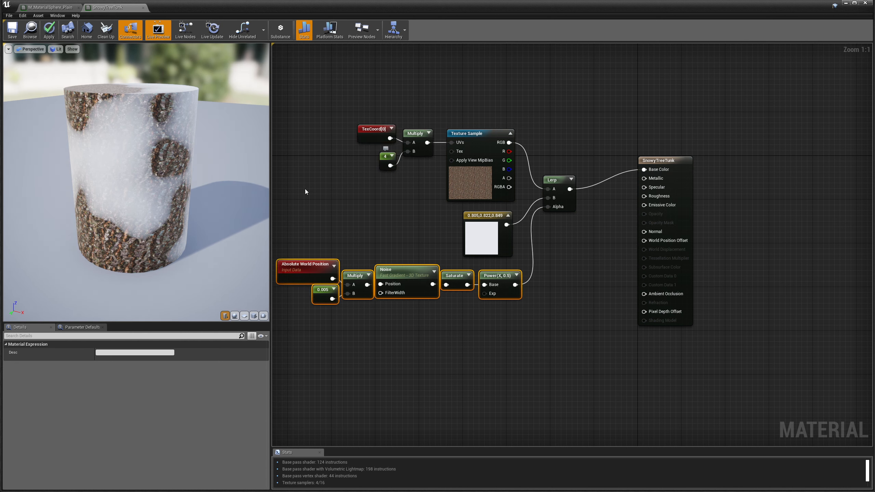
pyautogui.moveTo(108, 188); pyautogui.dragTo(114, 207)
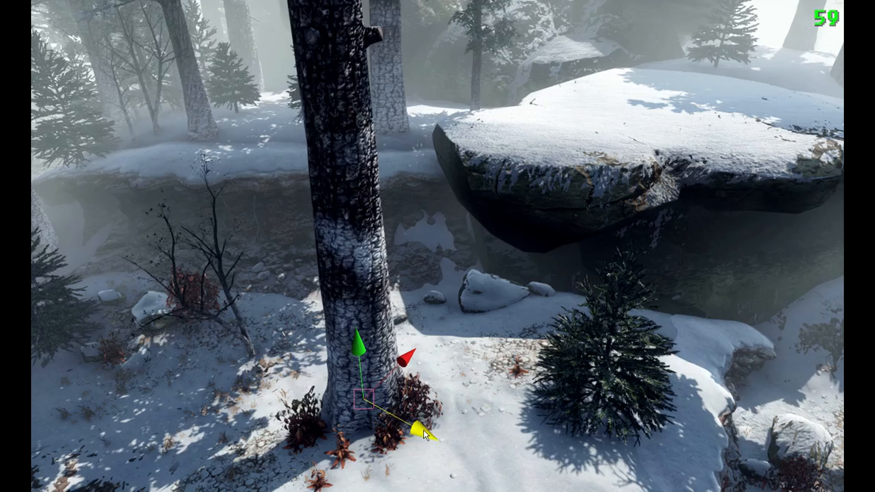
# Slide the tree trunk around the snowy level, undoing and redoing moves to watch its snow patches shift.
pyautogui.moveTo(418, 431)
pyautogui.mouseDown()
pyautogui.moveTo(272, 366)
pyautogui.moveTo(487, 484)
pyautogui.moveTo(620, 491)
pyautogui.moveTo(539, 488)
pyautogui.moveTo(453, 444)
pyautogui.mouseUp()
pyautogui.moveTo(431, 377)
pyautogui.mouseDown()
pyautogui.moveTo(403, 413)
pyautogui.moveTo(560, 322)
pyautogui.moveTo(560, 332)
pyautogui.moveTo(433, 413)
pyautogui.mouseUp()
pyautogui.hotkey('ctrl', 'z')
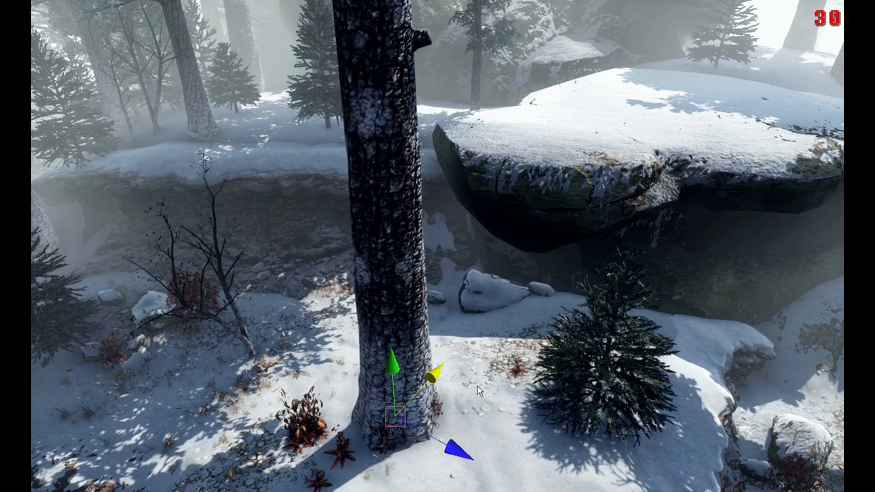
pyautogui.hotkey('ctrl', 'z')
pyautogui.moveTo(424, 431)
pyautogui.mouseDown()
pyautogui.moveTo(275, 368)
pyautogui.moveTo(500, 487)
pyautogui.mouseUp()
pyautogui.moveTo(526, 490); pyautogui.dragTo(457, 440)
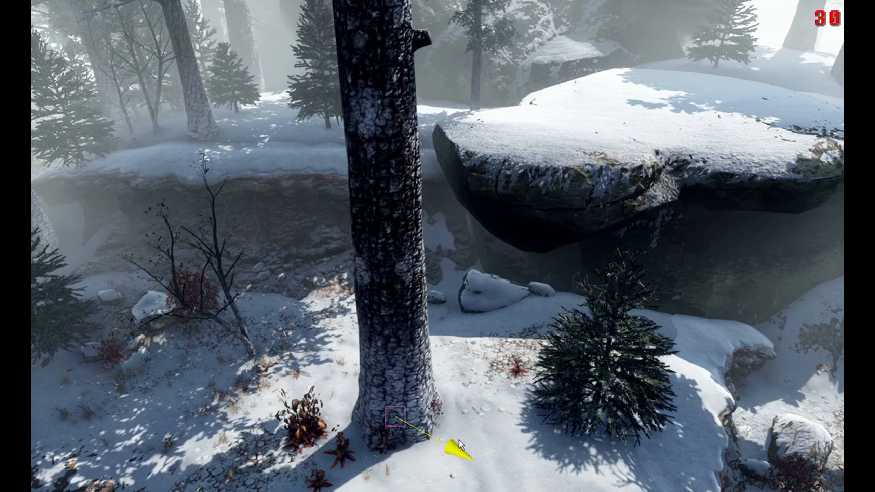
pyautogui.moveTo(430, 378); pyautogui.dragTo(475, 394)
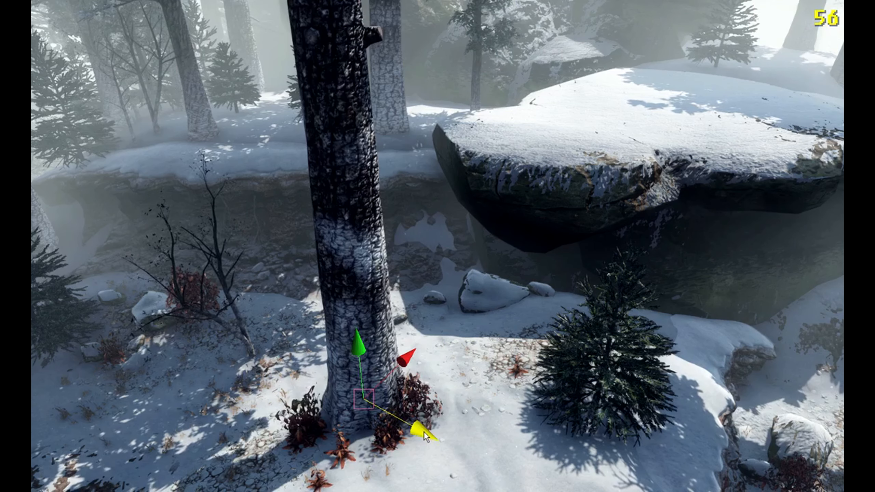
pyautogui.moveTo(423, 431); pyautogui.dragTo(463, 444)
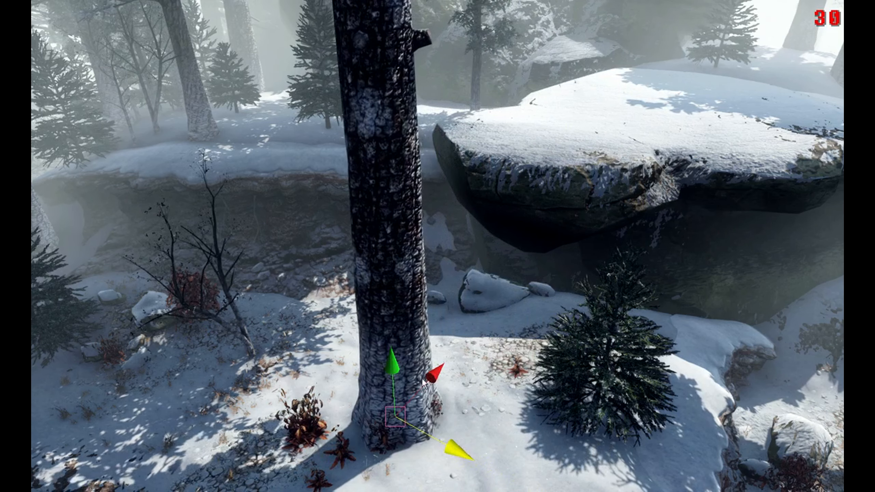
pyautogui.moveTo(432, 378); pyautogui.dragTo(434, 413)
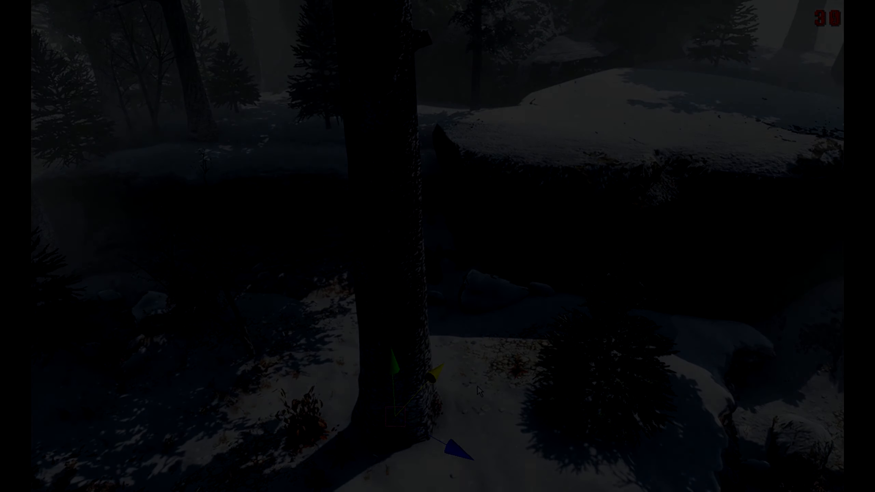